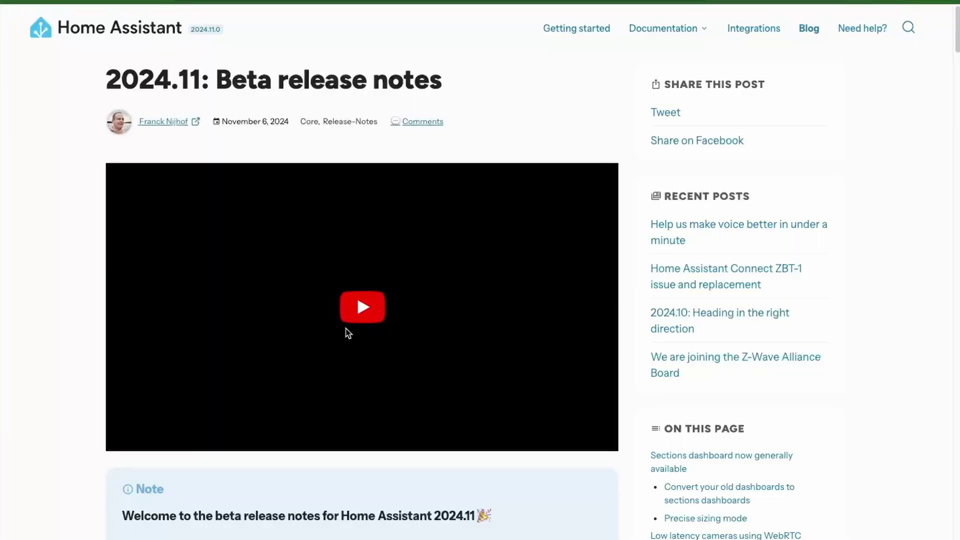
- Scroll down the dashboard and open the configuration for a new view
{"action": "scroll", "coordinate": [415, 392], "scroll_direction": "down", "scroll_amount": 20}
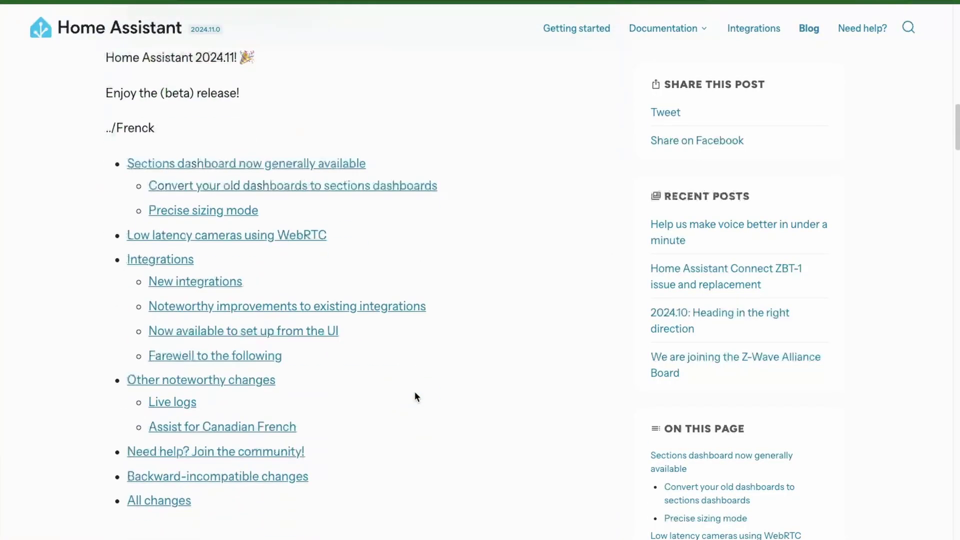
{"action": "scroll", "coordinate": [415, 392], "scroll_direction": "down", "scroll_amount": 14}
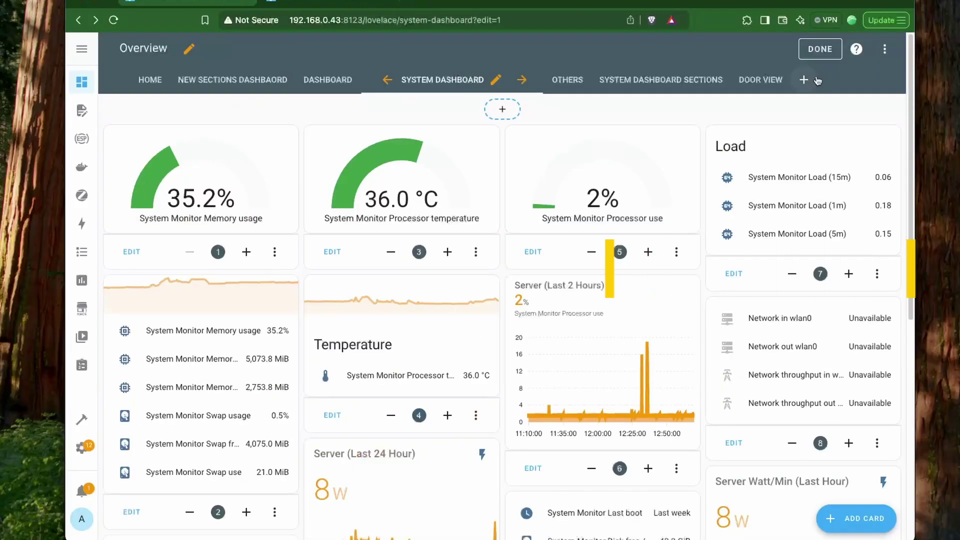
{"action": "left_click", "coordinate": [806, 80]}
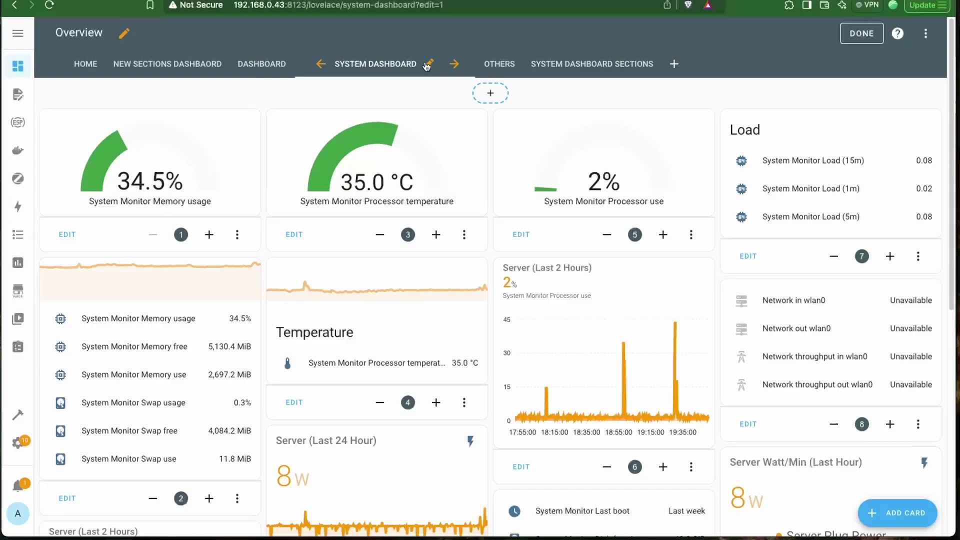
- Change the System Dashboard view type to Sections and start converting its layout
{"action": "left_click", "coordinate": [425, 62]}
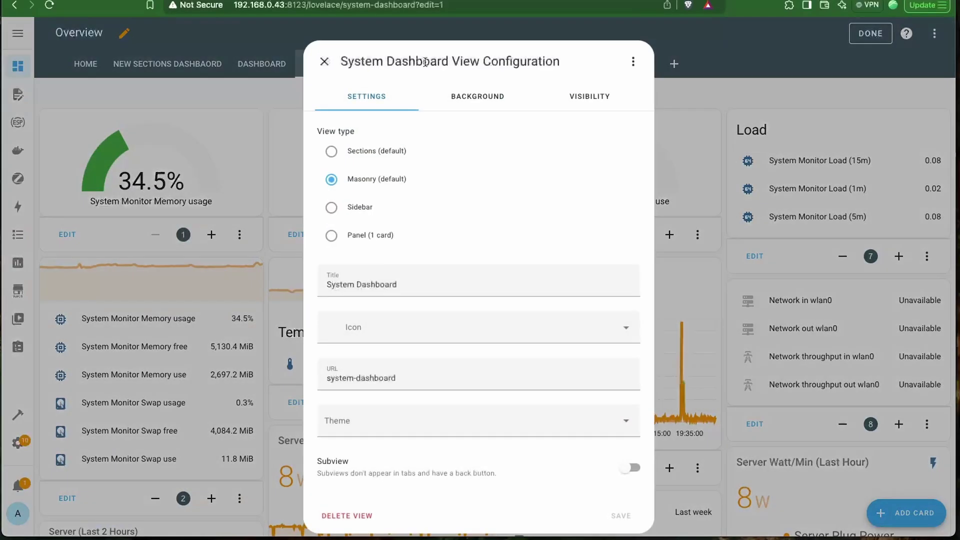
{"action": "left_click", "coordinate": [331, 153]}
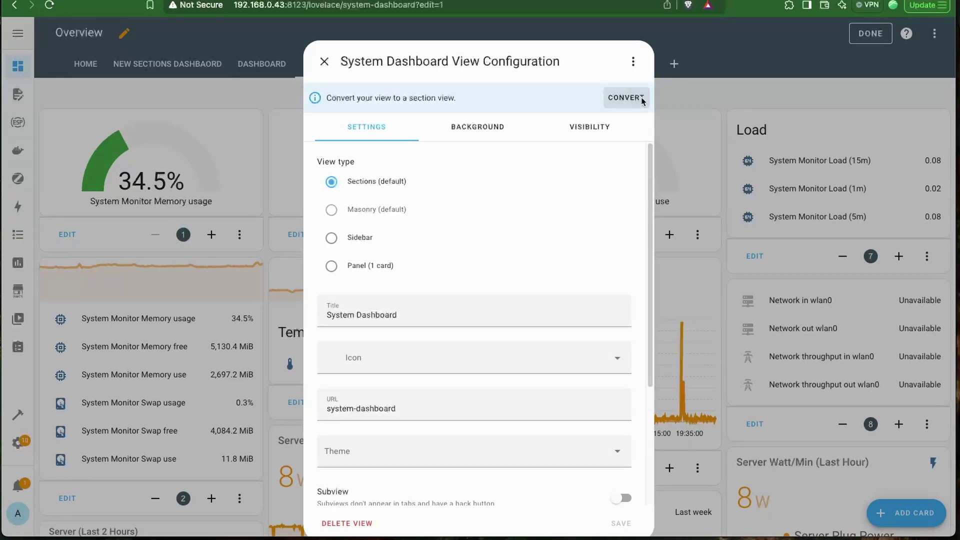
{"action": "left_click", "coordinate": [627, 98]}
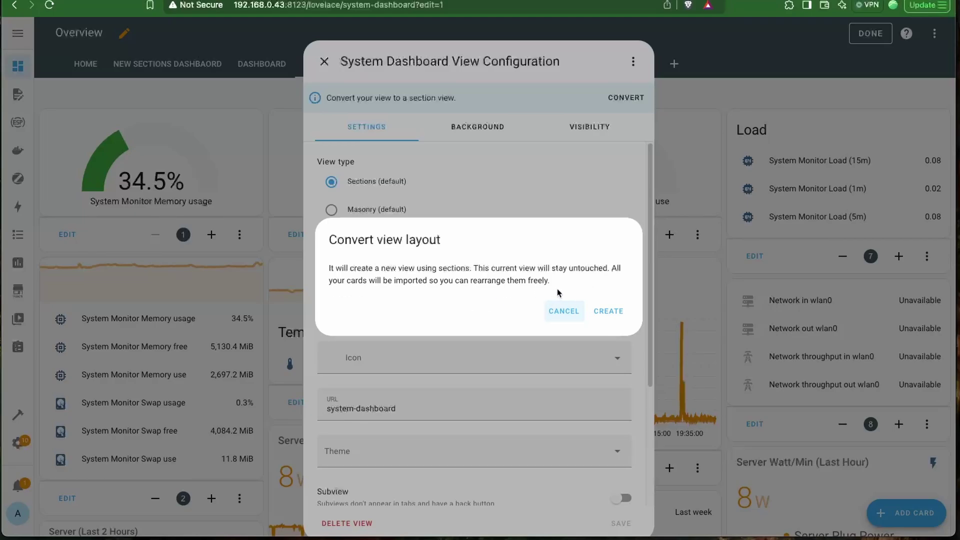
- Create the sections copy and put the memory and temperature gauges in the first section
{"action": "left_click", "coordinate": [608, 311]}
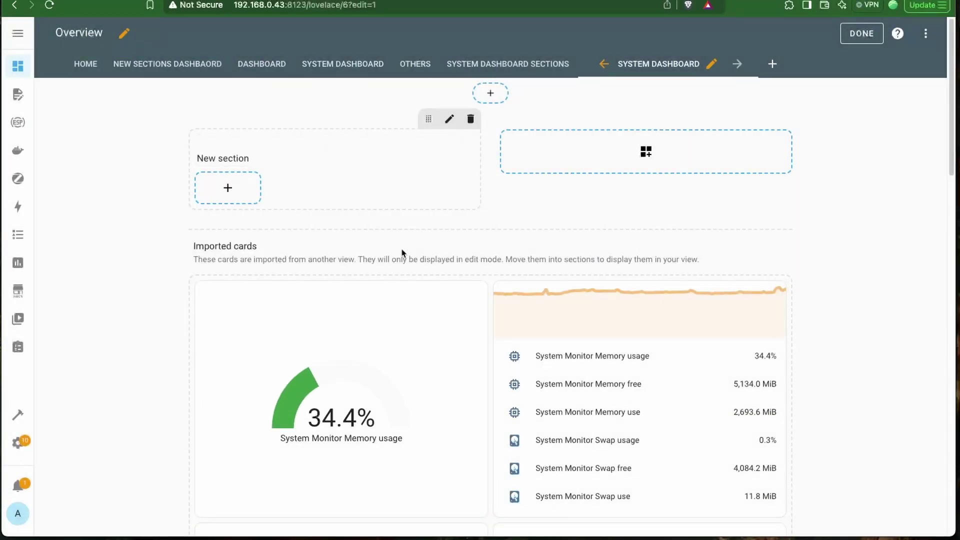
{"action": "left_click_drag", "start_coordinate": [347, 405], "coordinate": [270, 210]}
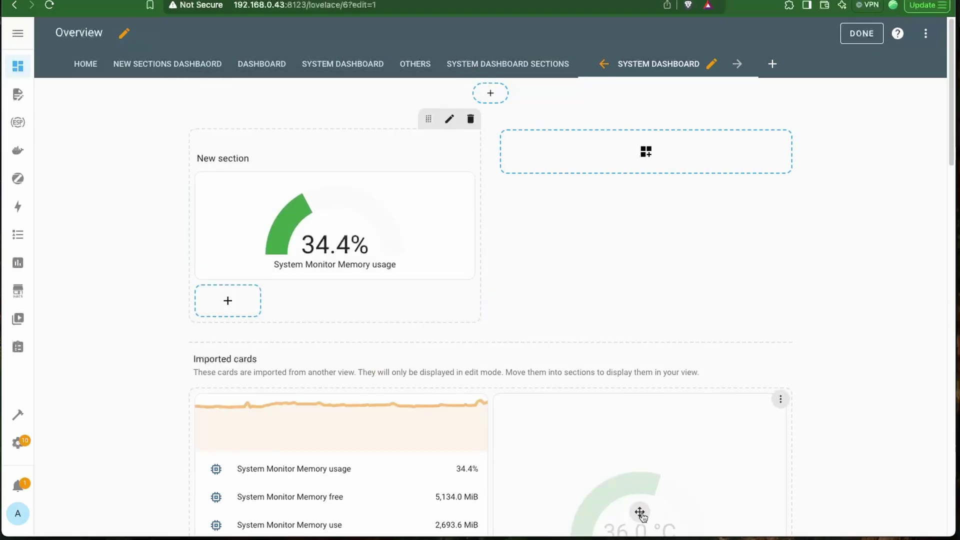
{"action": "left_click_drag", "start_coordinate": [591, 452], "coordinate": [366, 247]}
- Add a second section, drag an imported card into it, and preview the dashboard
{"action": "left_click", "coordinate": [671, 153]}
{"action": "scroll", "coordinate": [505, 369], "scroll_direction": "down", "scroll_amount": 4}
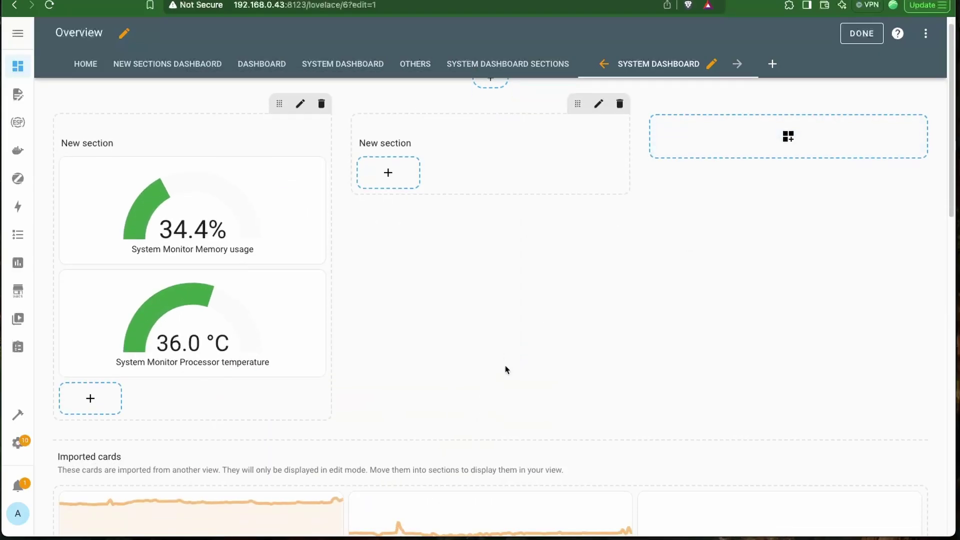
{"action": "left_click_drag", "start_coordinate": [492, 523], "coordinate": [589, 274]}
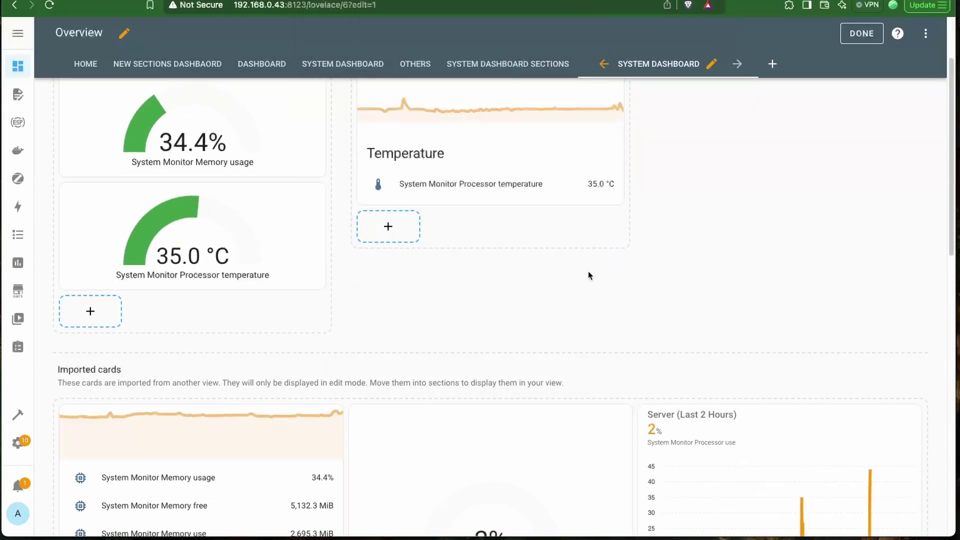
{"action": "scroll", "coordinate": [590, 276], "scroll_direction": "up", "scroll_amount": 2}
{"action": "scroll", "coordinate": [589, 275], "scroll_direction": "up", "scroll_amount": 1}
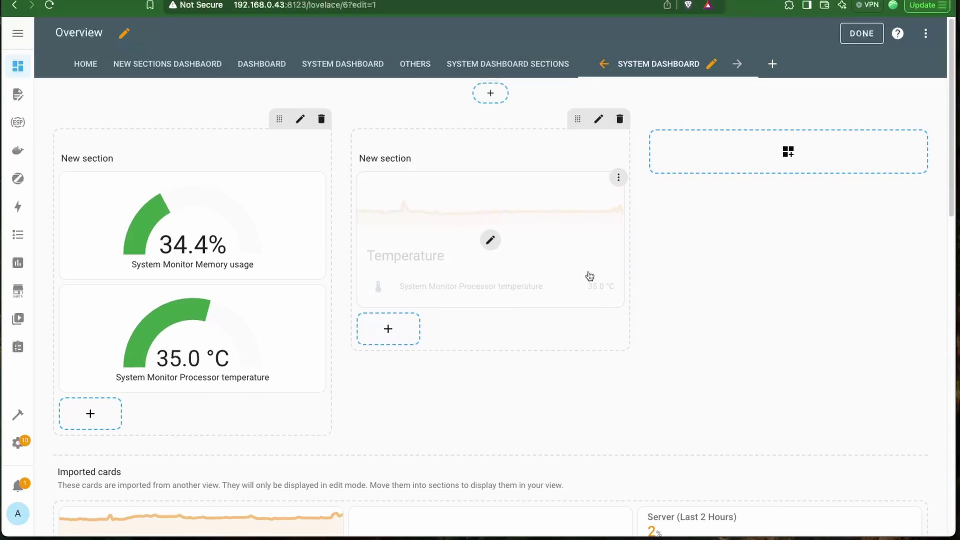
{"action": "left_click", "coordinate": [861, 34]}
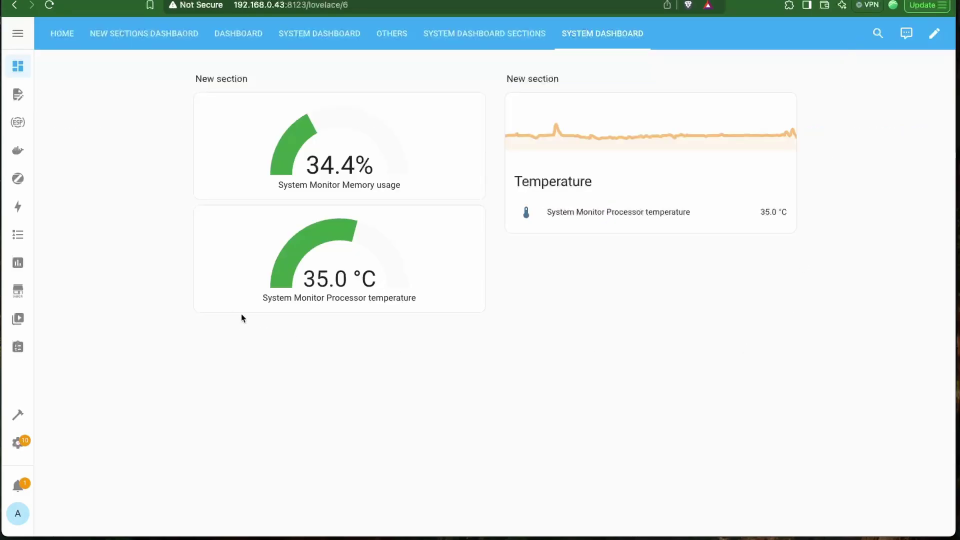
- Move the processor-use gauge and server history graph into the second section and finish editing
{"action": "left_click", "coordinate": [935, 35]}
{"action": "scroll", "coordinate": [580, 407], "scroll_direction": "down", "scroll_amount": 5}
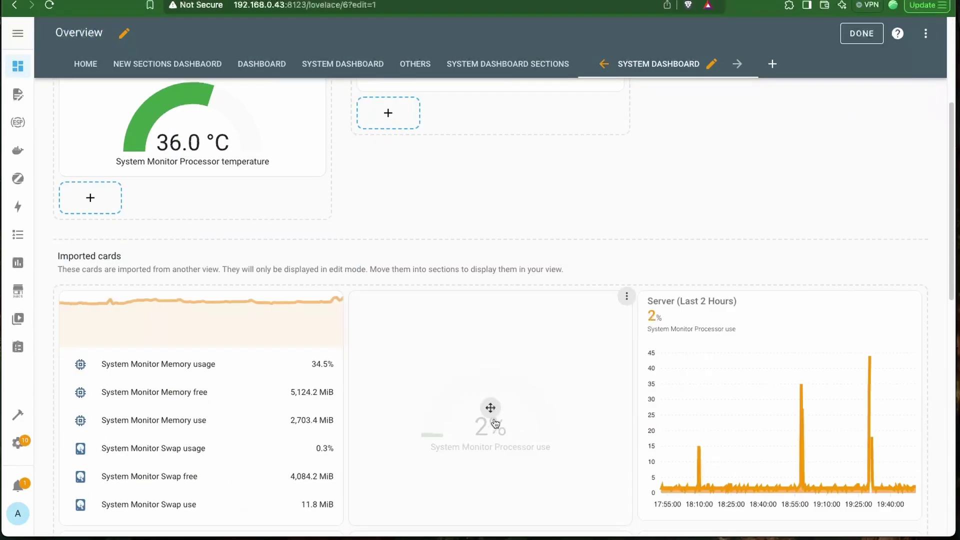
{"action": "left_click_drag", "start_coordinate": [490, 414], "coordinate": [524, 246]}
{"action": "left_click_drag", "start_coordinate": [487, 440], "coordinate": [616, 323]}
{"action": "left_click", "coordinate": [862, 34]}
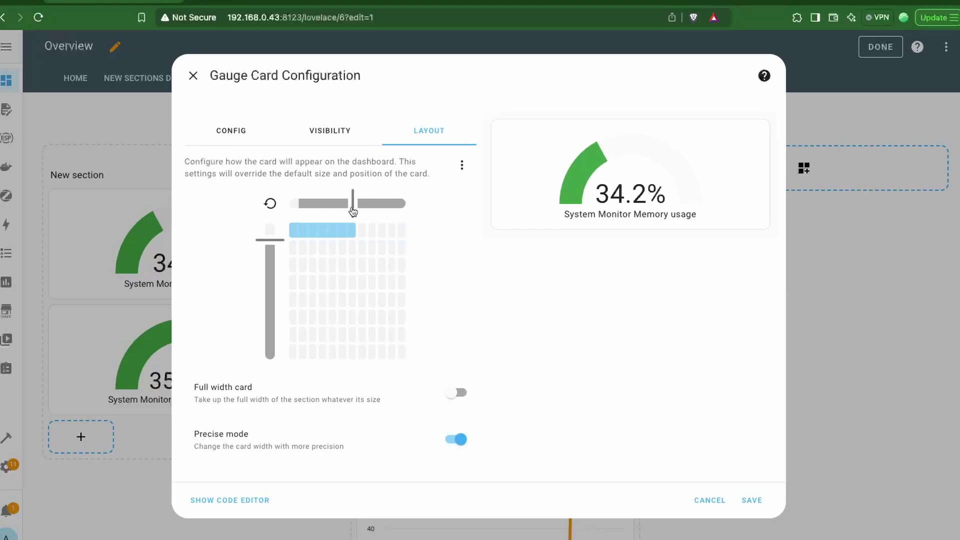
- Narrow the memory and temperature gauge cards in Precise mode and save each one
{"action": "left_click_drag", "start_coordinate": [329, 210], "coordinate": [328, 209]}
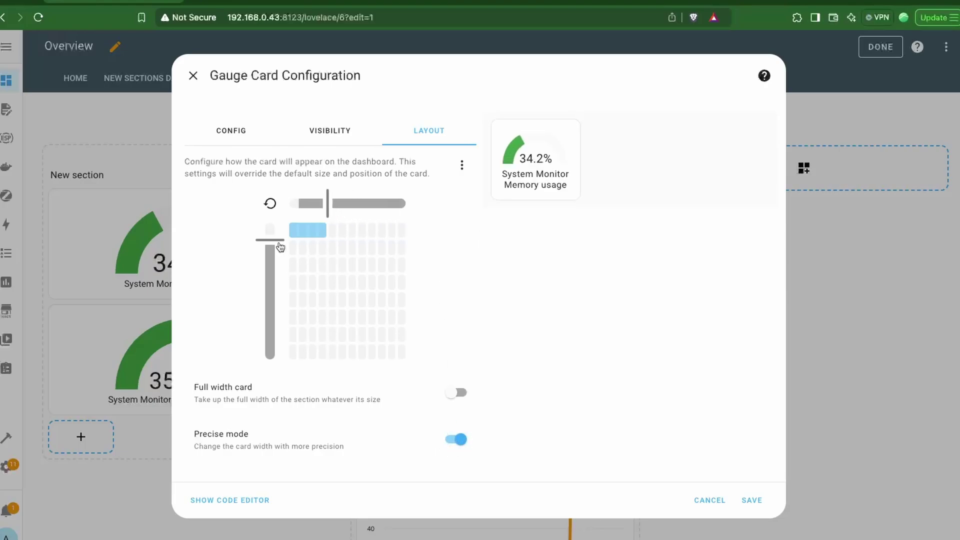
{"action": "left_click", "coordinate": [751, 501]}
{"action": "left_click", "coordinate": [190, 333]}
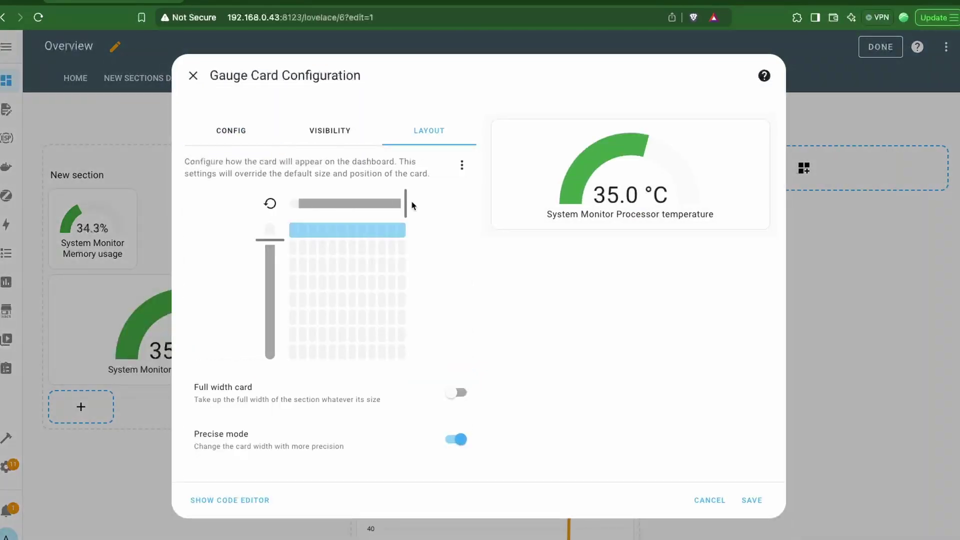
{"action": "left_click_drag", "start_coordinate": [328, 208], "coordinate": [330, 209]}
{"action": "left_click", "coordinate": [753, 504]}
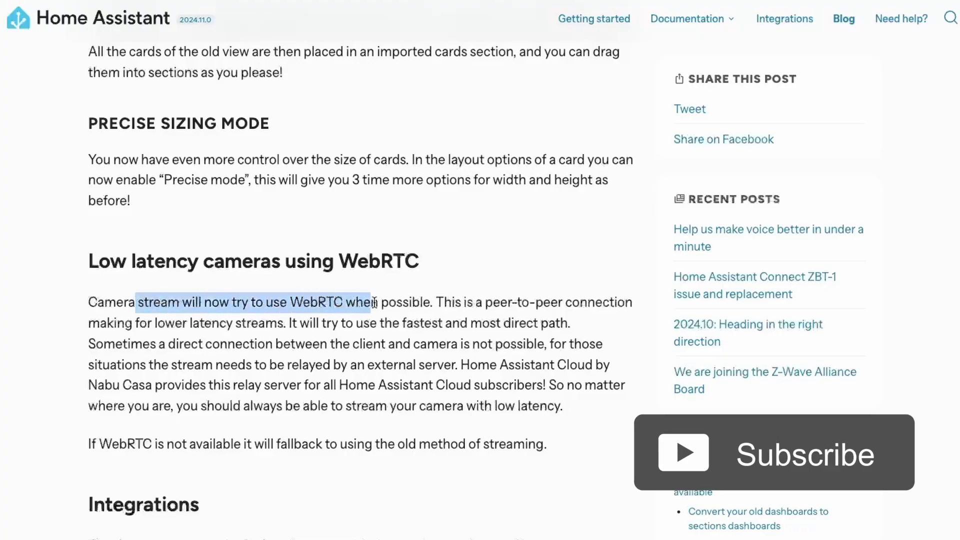
{"action": "left_click_drag", "start_coordinate": [374, 302], "coordinate": [429, 303]}
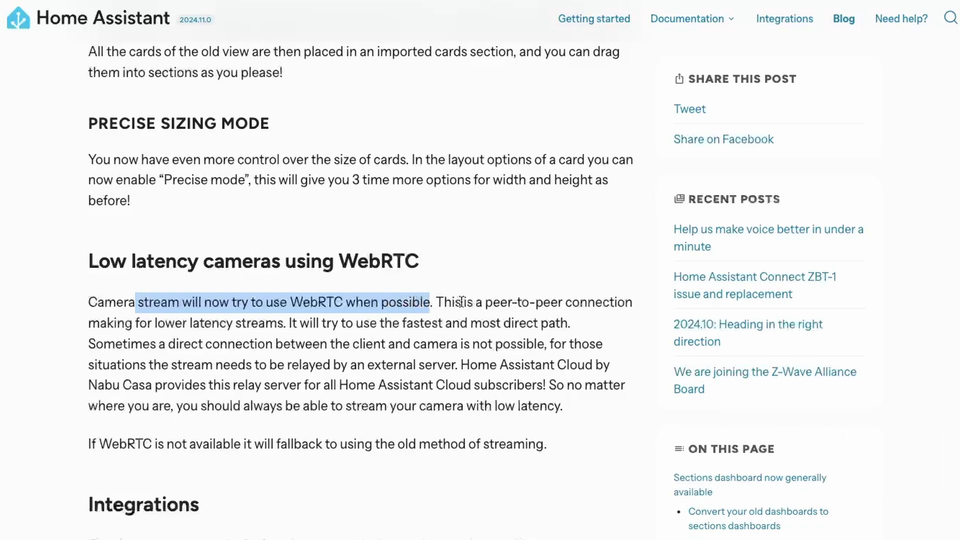
{"action": "left_click", "coordinate": [488, 299]}
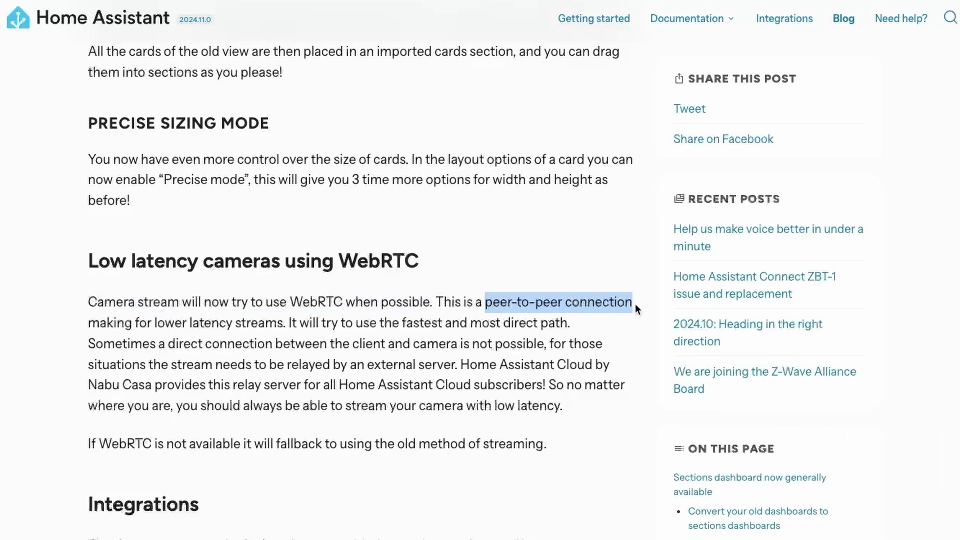
{"action": "left_click_drag", "start_coordinate": [634, 304], "coordinate": [581, 315]}
{"action": "left_click", "coordinate": [525, 355]}
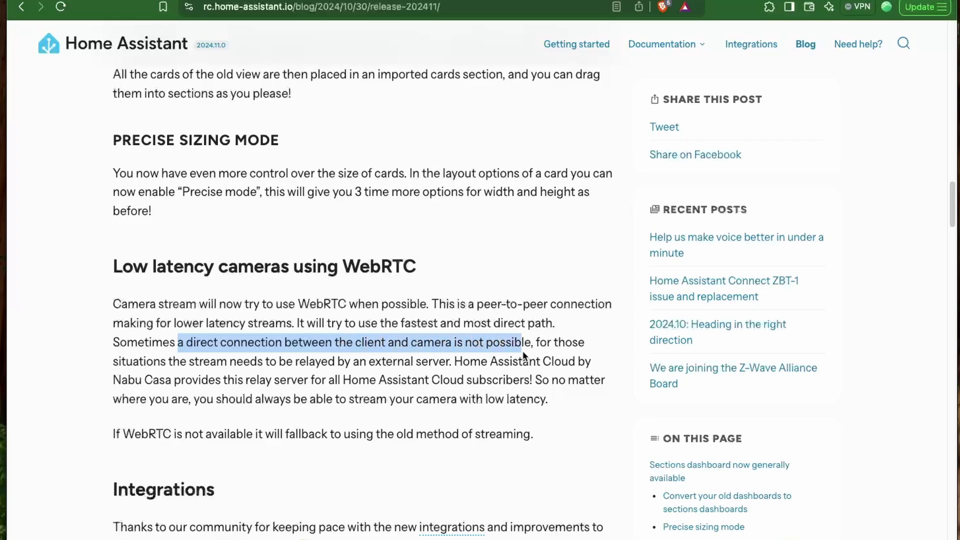
- Highlight the relay-server sentence, then the video page's full title text
{"action": "left_click_drag", "start_coordinate": [524, 355], "coordinate": [494, 356]}
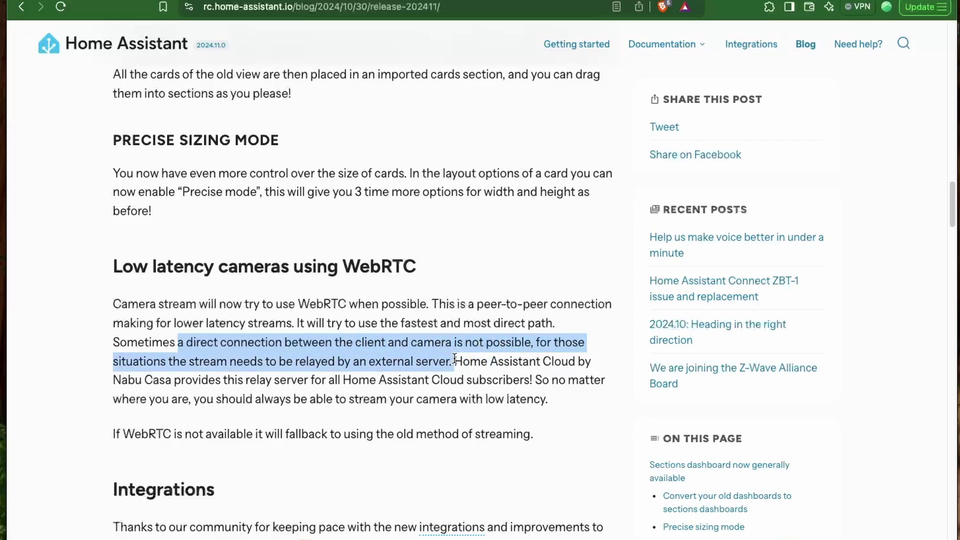
{"action": "left_click", "coordinate": [122, 386]}
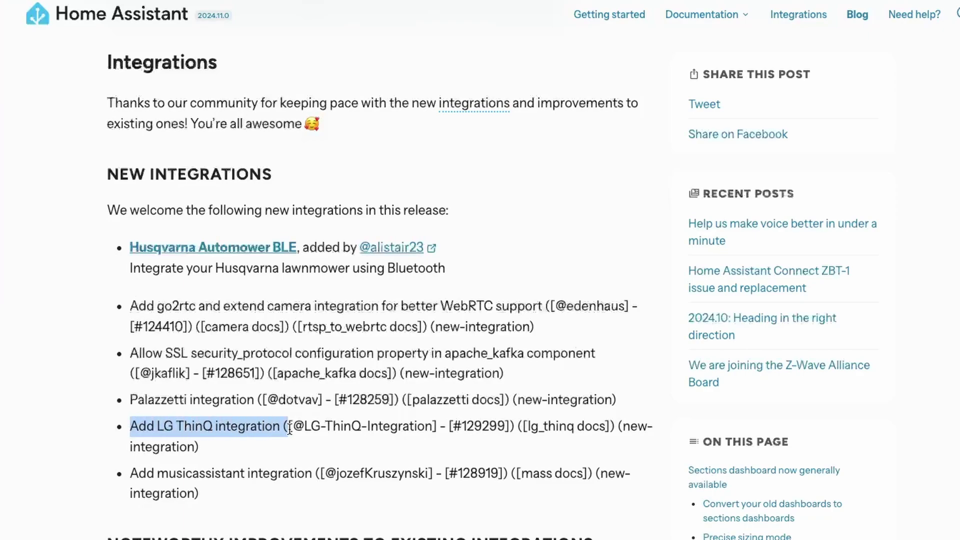
{"action": "left_click_drag", "start_coordinate": [123, 473], "coordinate": [567, 474]}
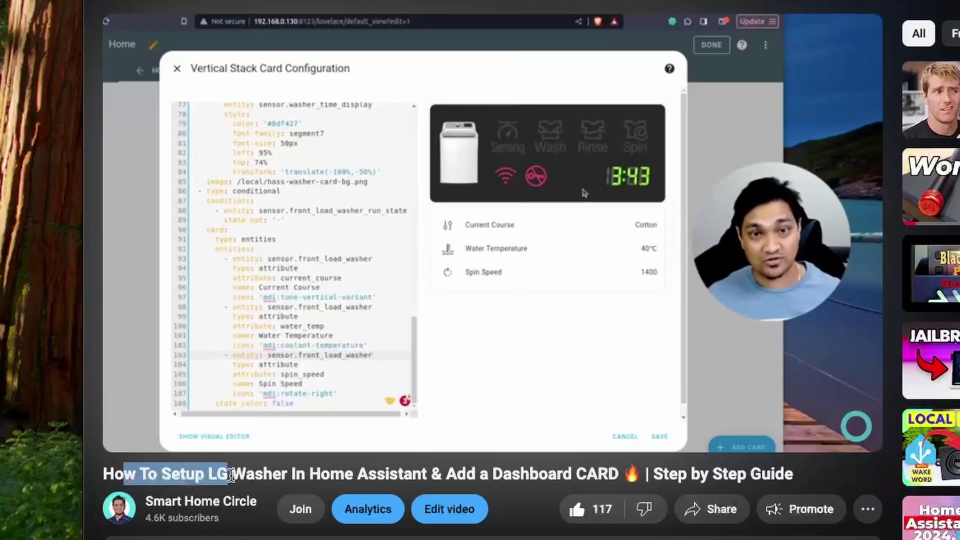
{"action": "left_click_drag", "start_coordinate": [634, 473], "coordinate": [635, 473]}
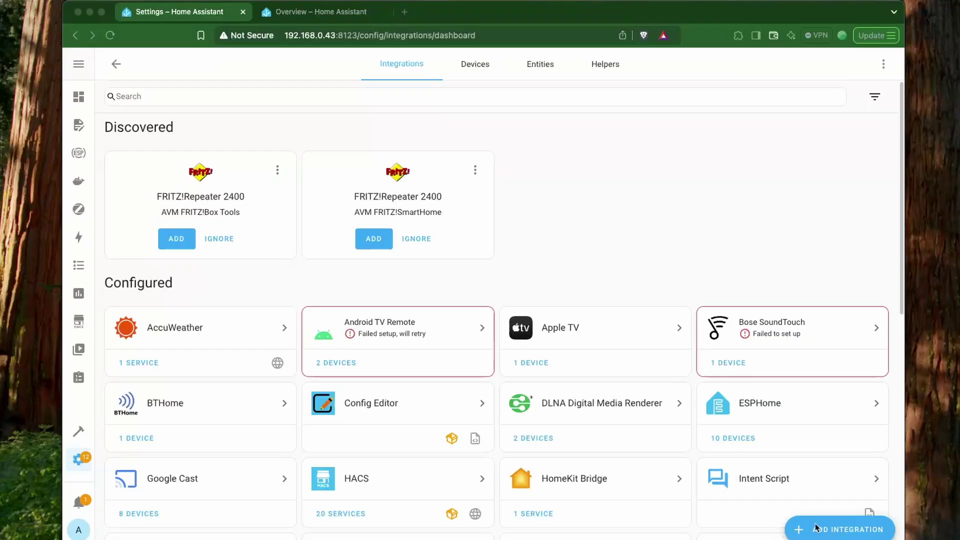
- Search 'lg', choose LG ThinQ, and open its personal access token page
{"action": "left_click", "coordinate": [858, 532]}
{"action": "type", "text": "lg"}
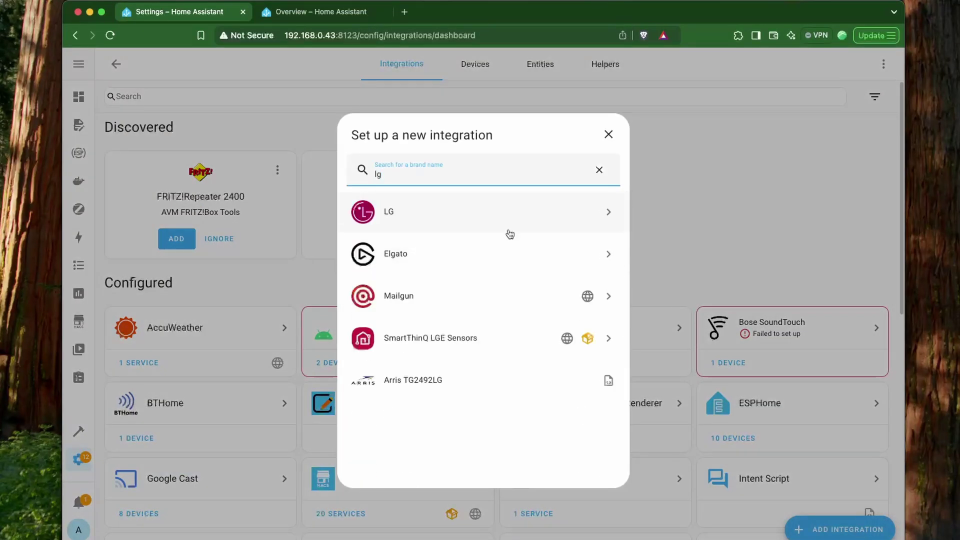
{"action": "left_click", "coordinate": [531, 223]}
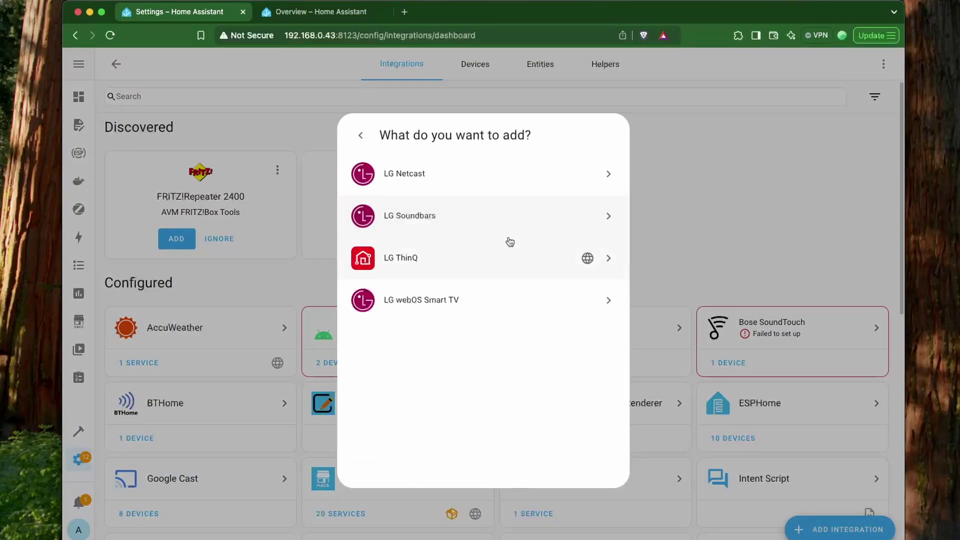
{"action": "left_click", "coordinate": [432, 265]}
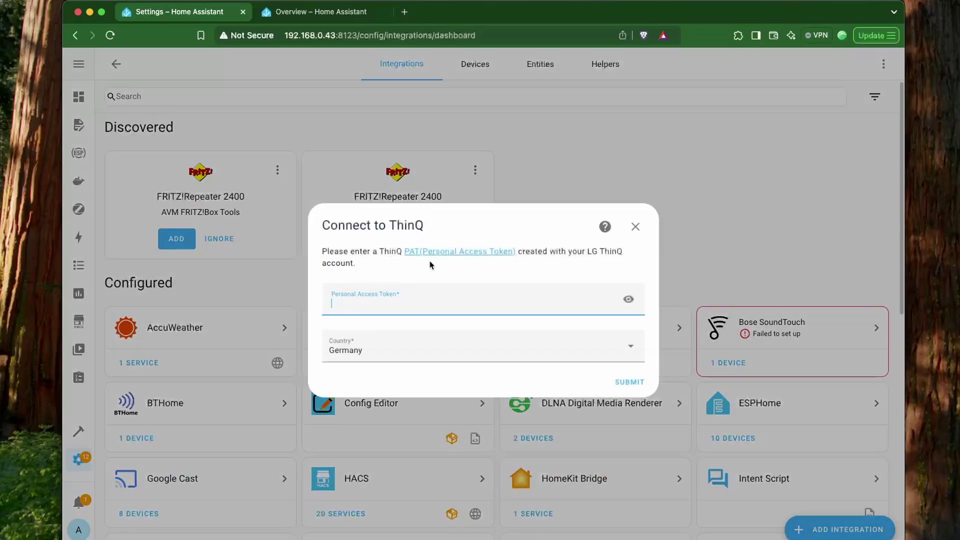
{"action": "left_click", "coordinate": [467, 254]}
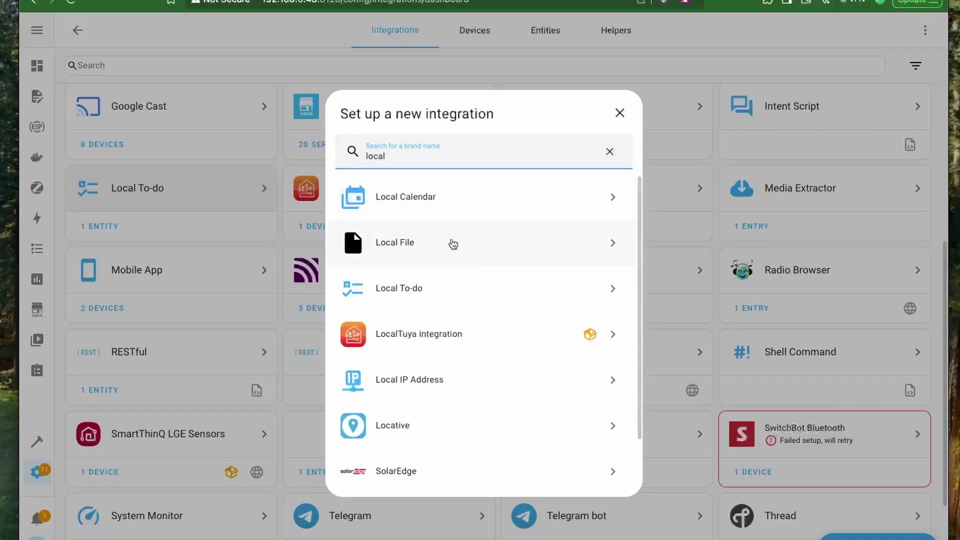
- Set up the Local File integration with file path /config/image.jpg
{"action": "left_click", "coordinate": [453, 244]}
{"action": "left_click", "coordinate": [427, 324]}
{"action": "left_click", "coordinate": [426, 373]}
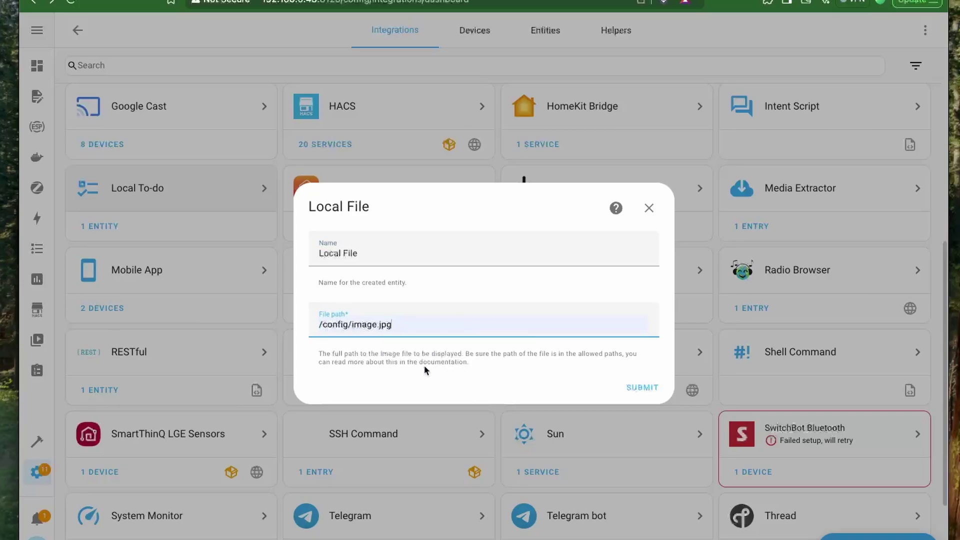
{"action": "left_click", "coordinate": [636, 389]}
{"action": "left_click", "coordinate": [577, 328]}
- Open the Local File integration's single entity to view its image
{"action": "left_click", "coordinate": [200, 198]}
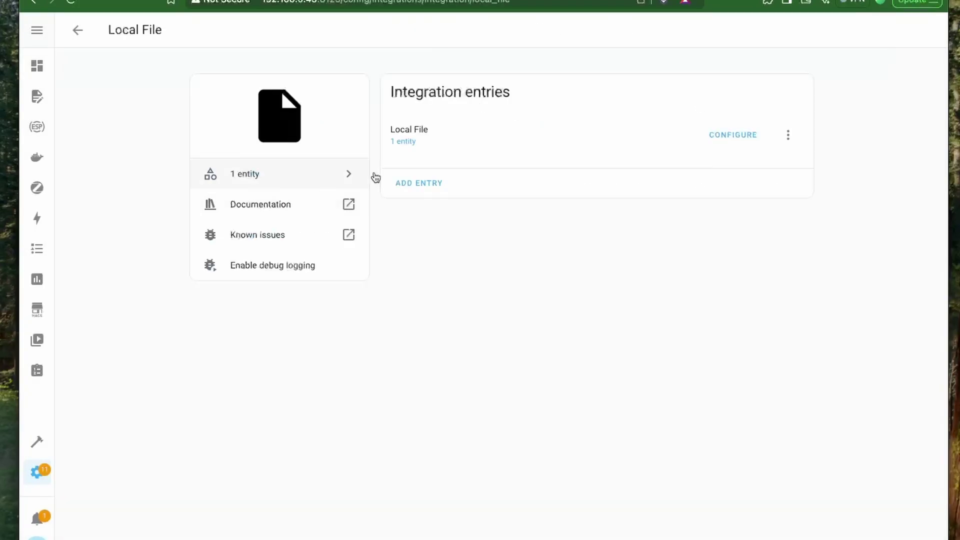
{"action": "left_click", "coordinate": [367, 175]}
{"action": "left_click", "coordinate": [125, 143]}
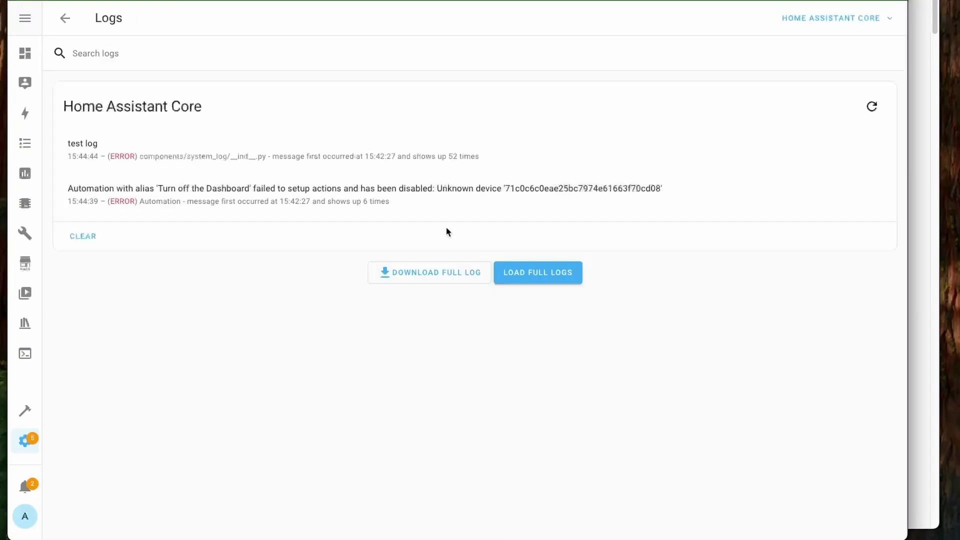
- Load the full Home Assistant Core log on the Logs page
{"action": "left_click", "coordinate": [554, 274]}
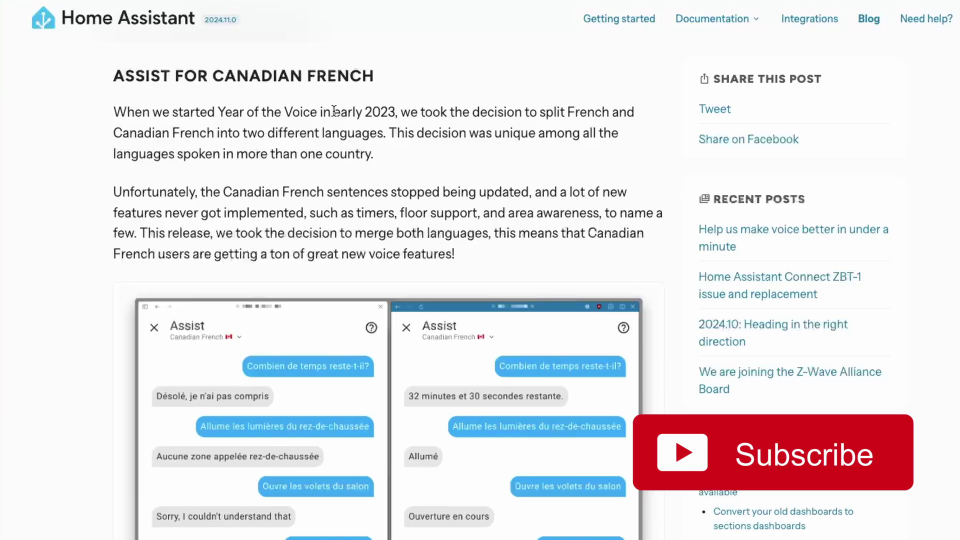
{"action": "left_click_drag", "start_coordinate": [393, 114], "coordinate": [390, 131]}
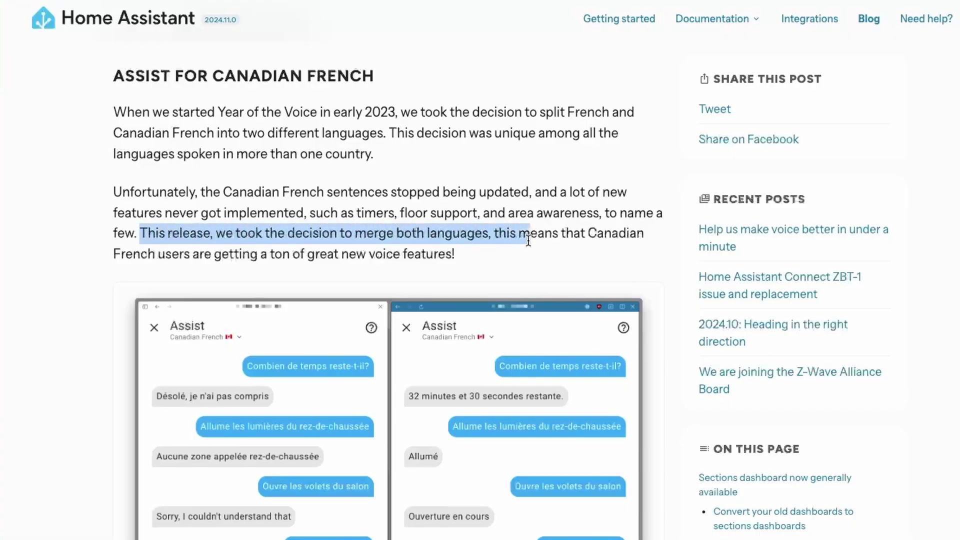
{"action": "left_click_drag", "start_coordinate": [528, 240], "coordinate": [530, 251]}
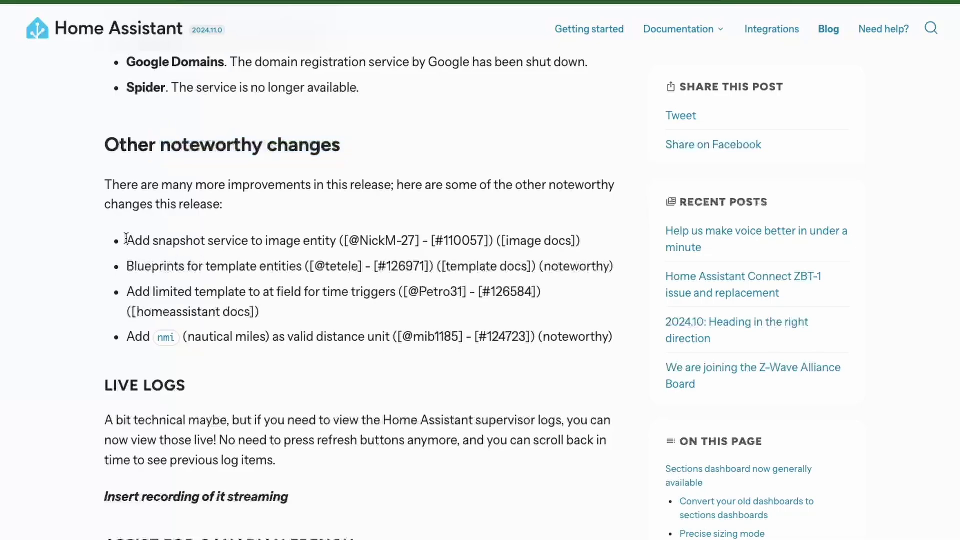
- Highlight the snapshot service and template-entity blueprints bullets under Other noteworthy changes
{"action": "left_click_drag", "start_coordinate": [127, 239], "coordinate": [245, 243]}
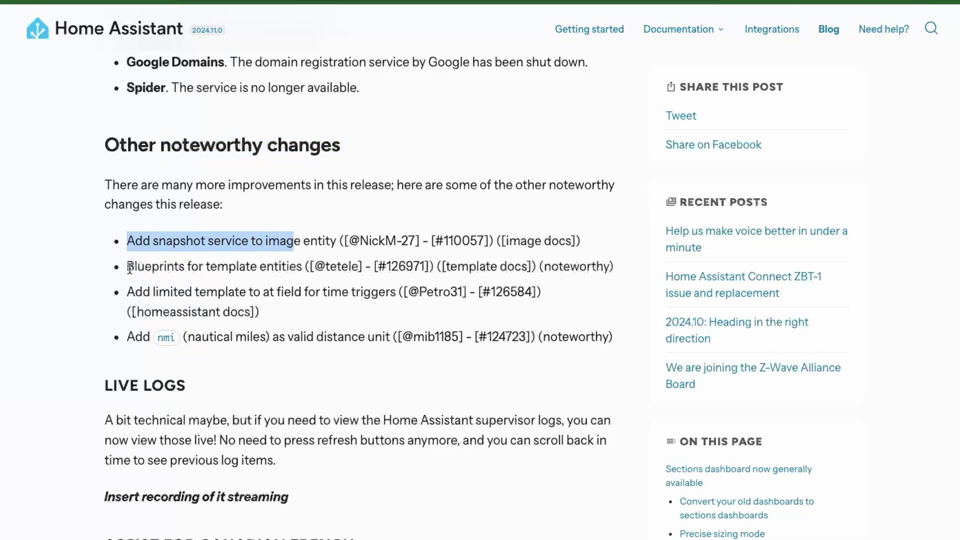
{"action": "left_click_drag", "start_coordinate": [130, 268], "coordinate": [194, 266]}
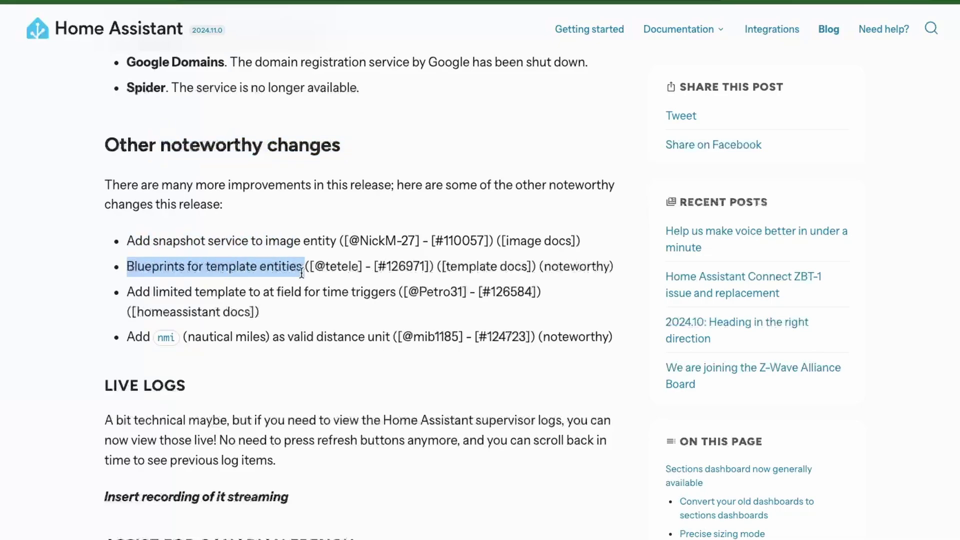